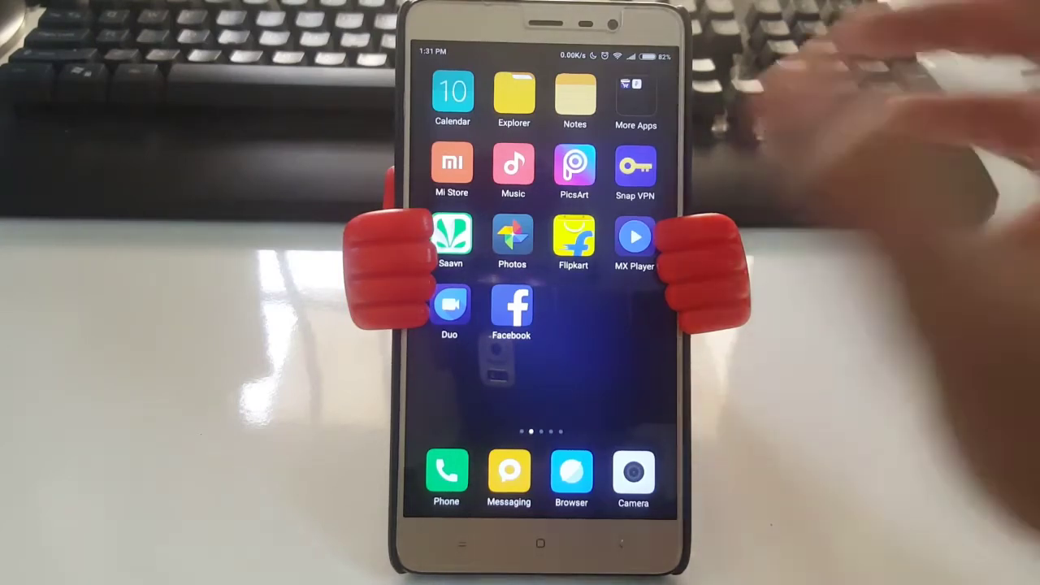
- Launch the Explorer file manager from the MIUI home screen
click(514, 96)
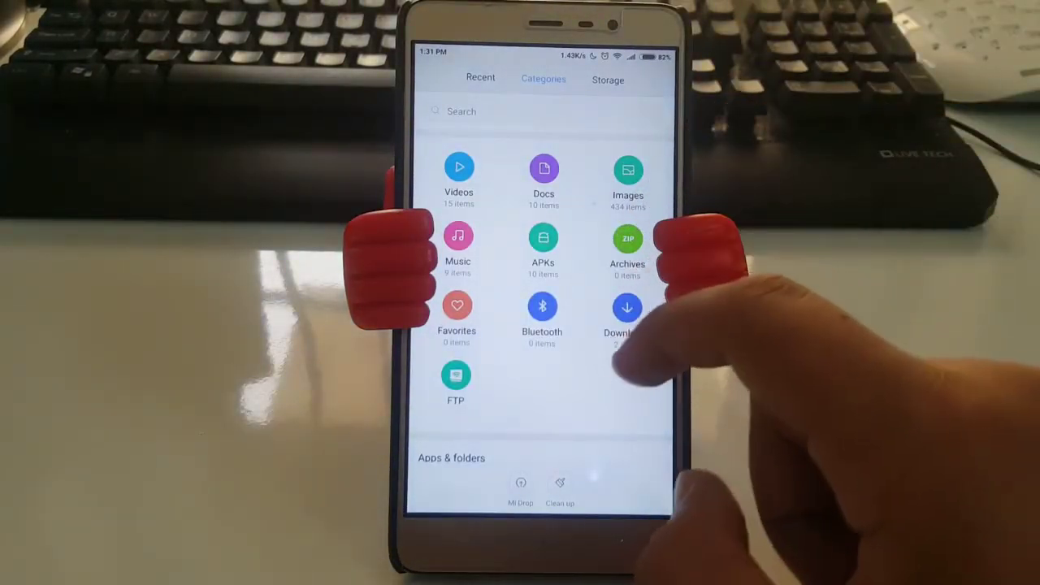
- Browse internal storage folders, checking DCIM/Screenshots and Download
drag(630, 317, 488, 325)
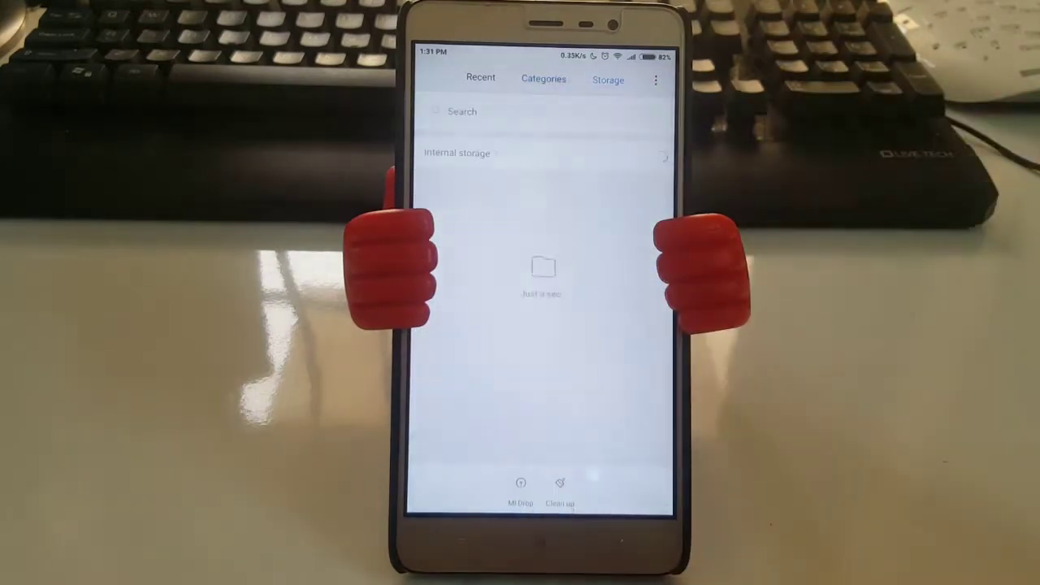
scroll(545, 308, down, 5)
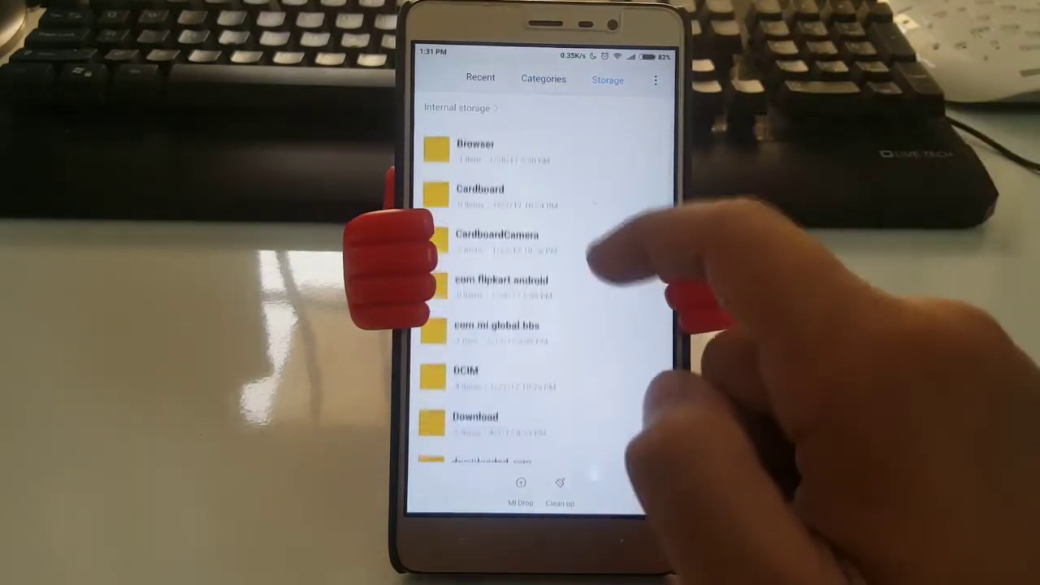
click(488, 367)
click(488, 323)
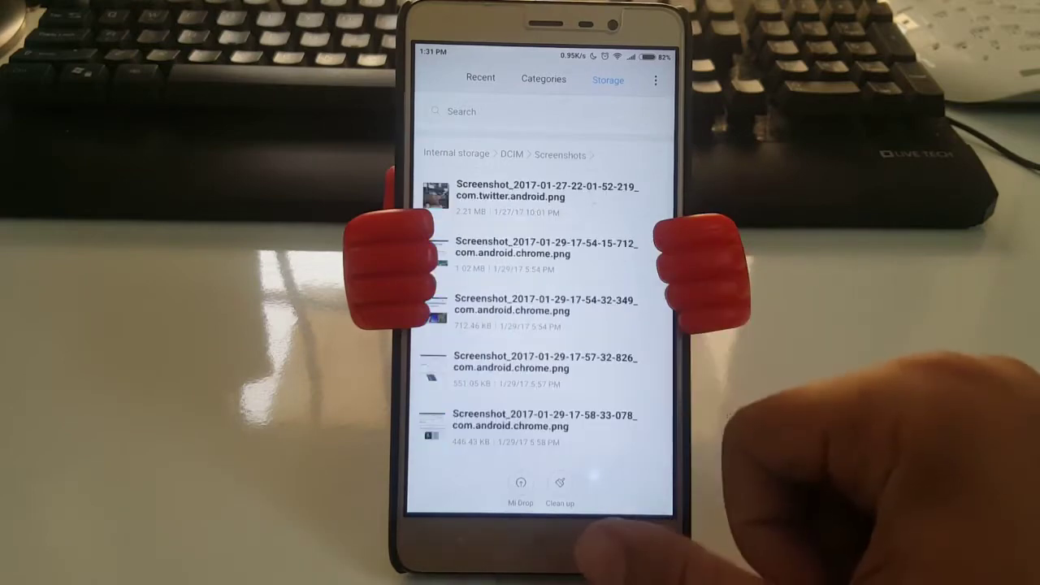
click(618, 541)
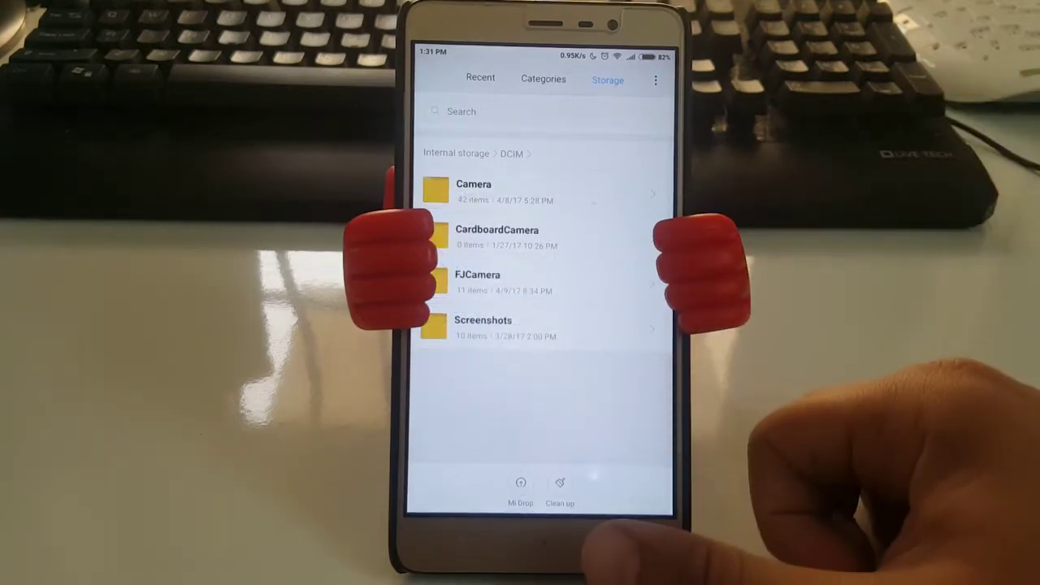
click(618, 540)
scroll(545, 308, down, 3)
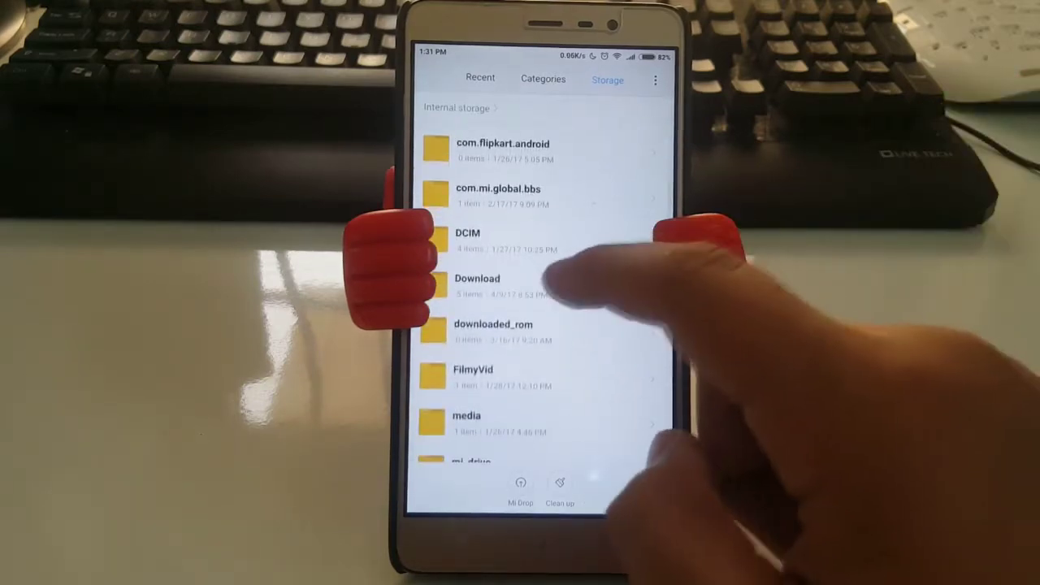
click(488, 280)
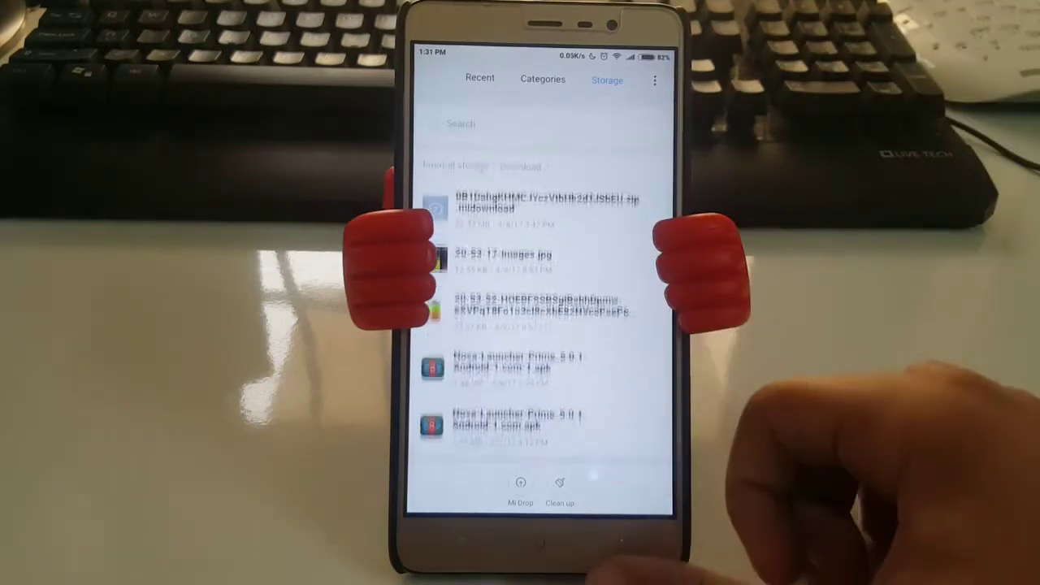
click(626, 540)
scroll(545, 341, down, 5)
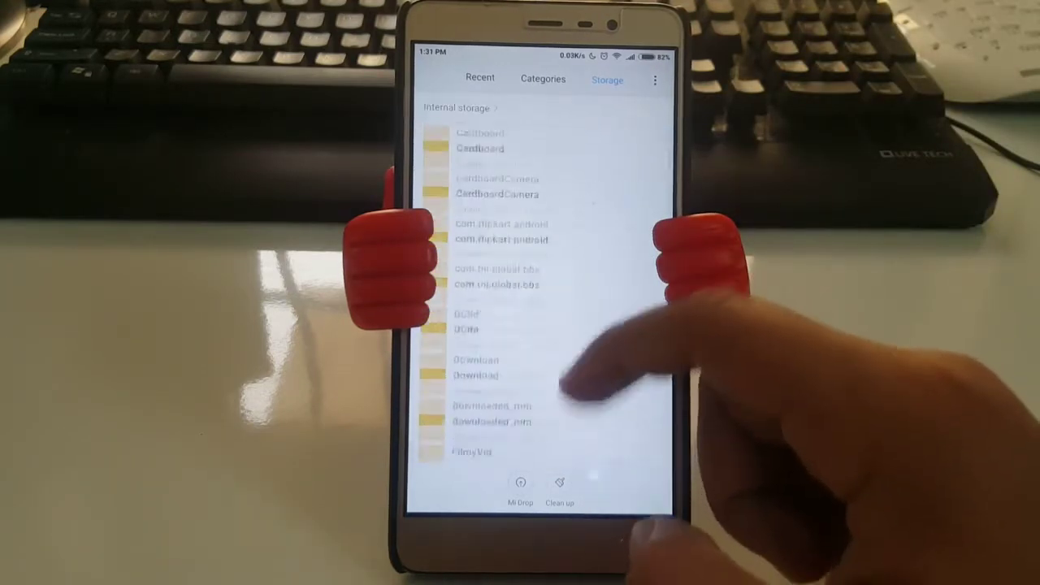
scroll(561, 357, down, 5)
scroll(561, 374, down, 5)
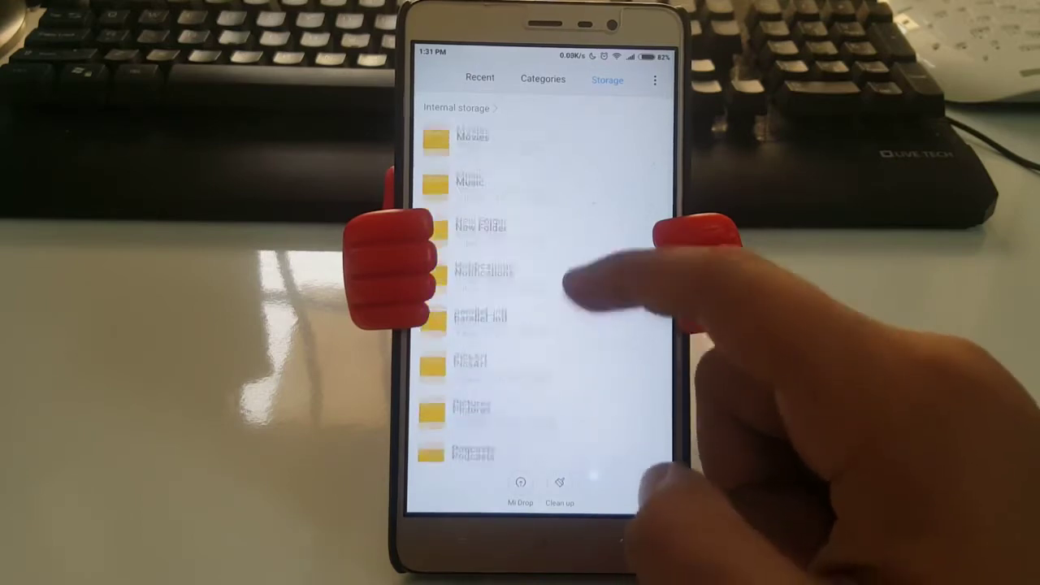
scroll(561, 342, down, 5)
- Open Phone.apk from the SHAREit > apps folder to install it
click(504, 301)
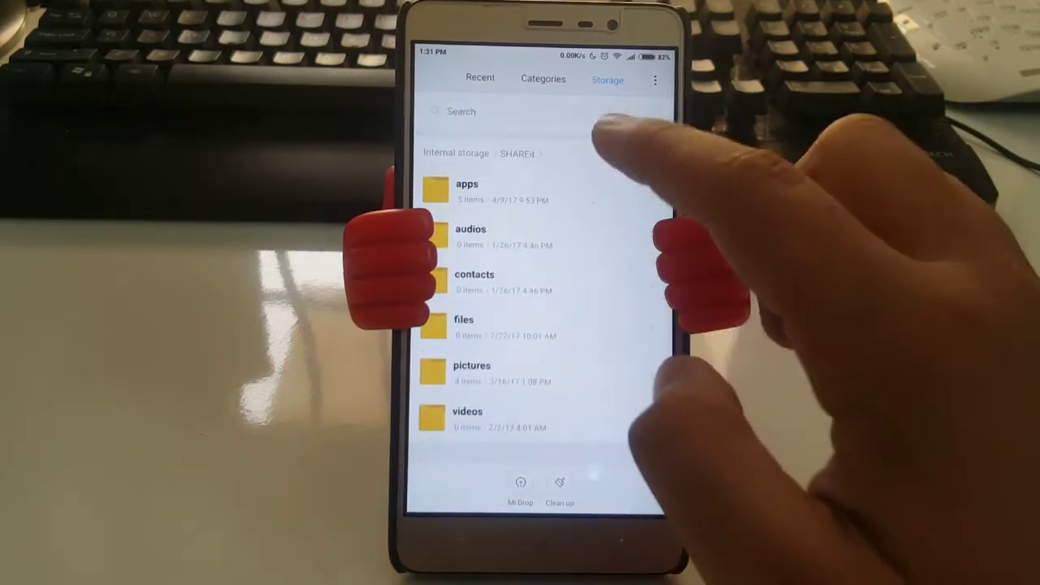
click(487, 187)
click(503, 280)
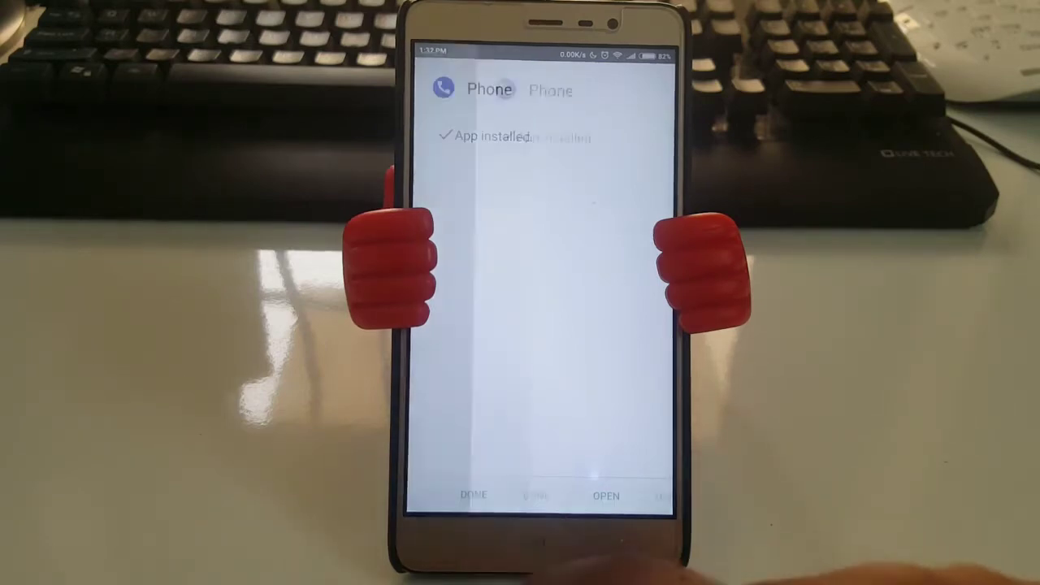
- Leave the installer for the home screen and pull down the quick settings shade
key(Home)
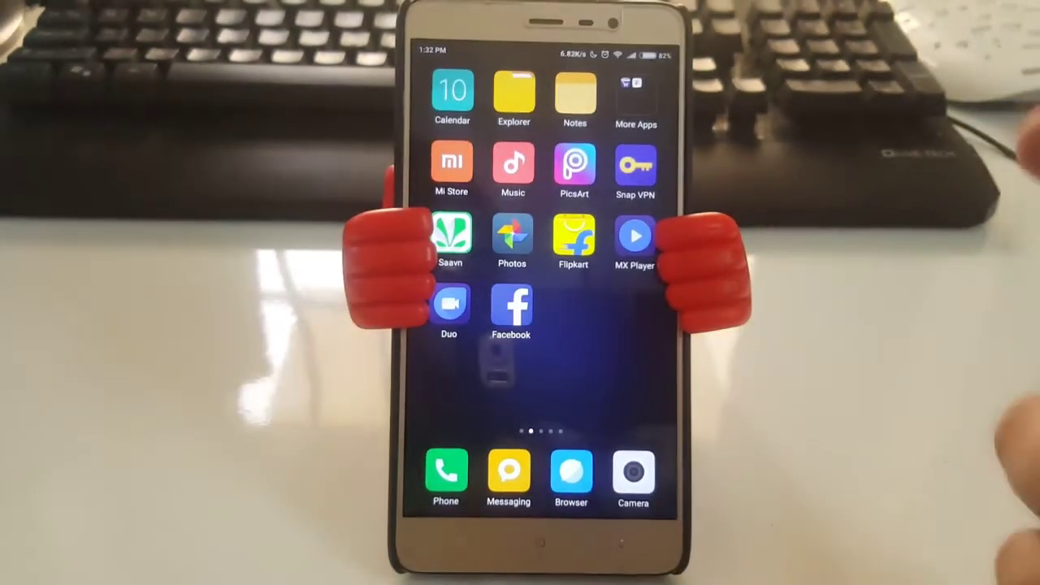
drag(673, 48, 667, 203)
- Open Settings > Installed apps > Defaults > Dial, keep Contacts and dialer, then go home
click(645, 103)
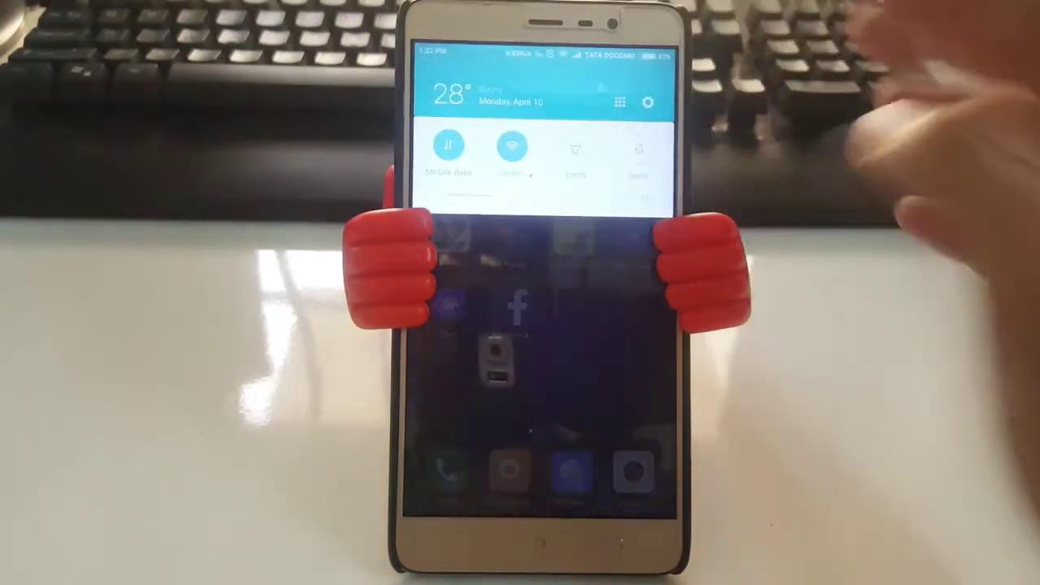
scroll(602, 439, down, 5)
scroll(593, 390, down, 5)
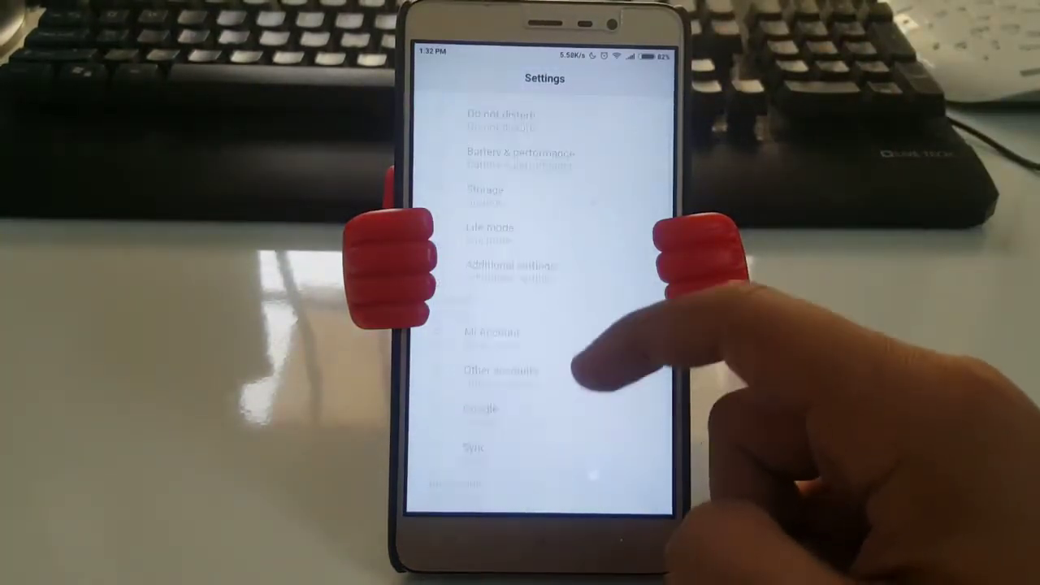
scroll(585, 382, down, 5)
click(568, 333)
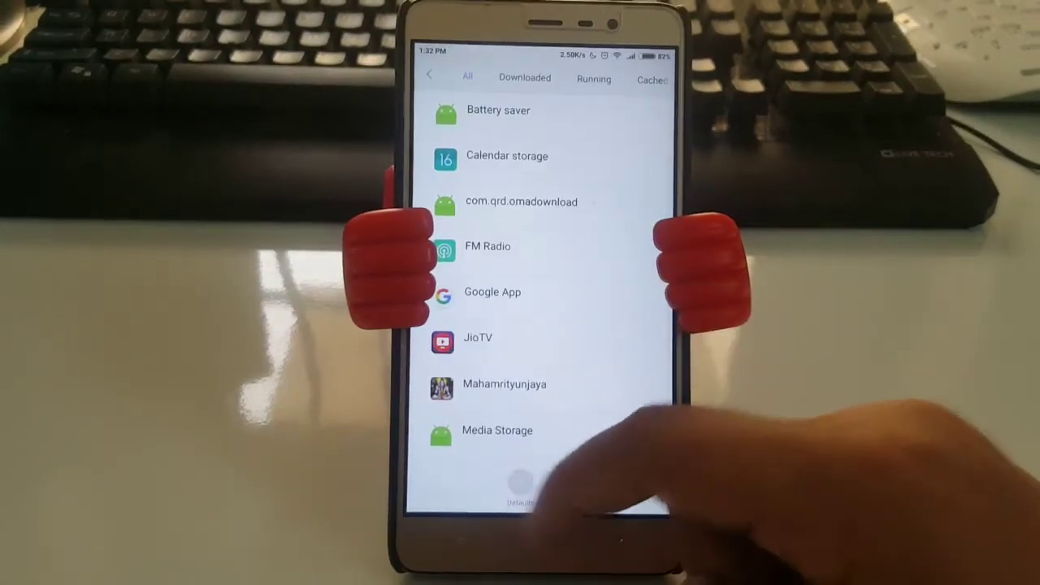
click(520, 486)
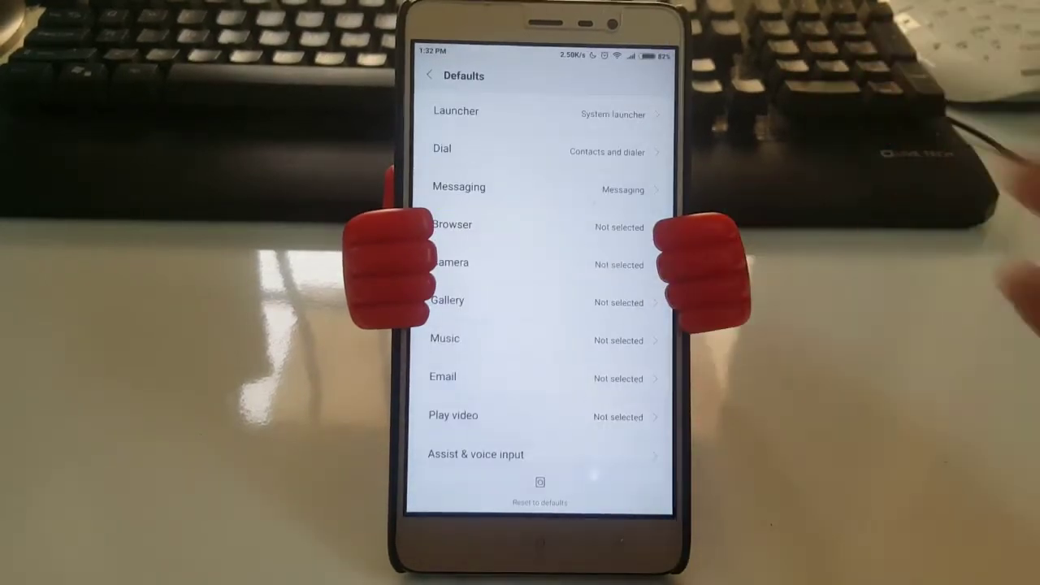
scroll(634, 244, down, 2)
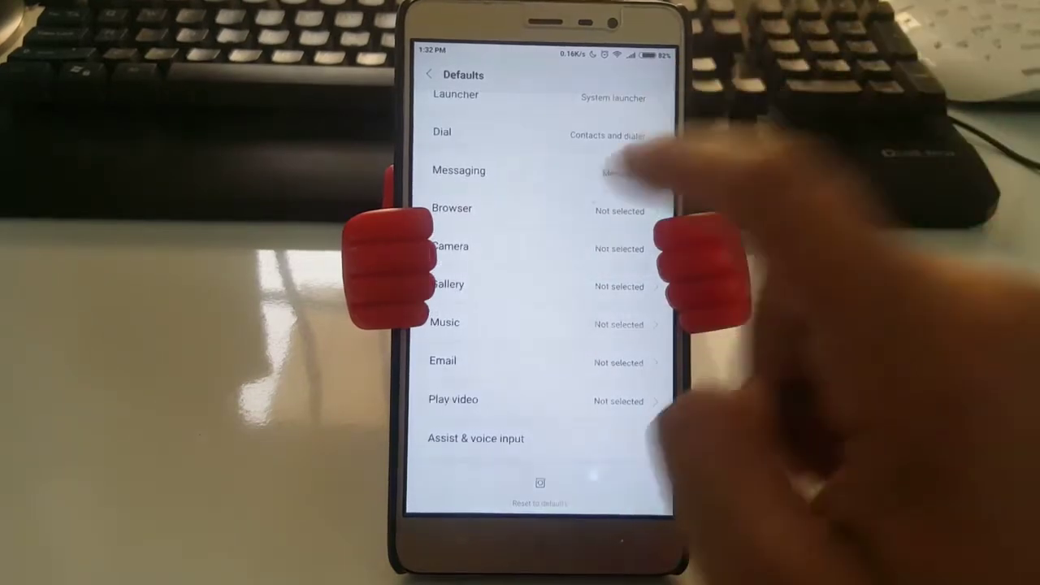
click(601, 135)
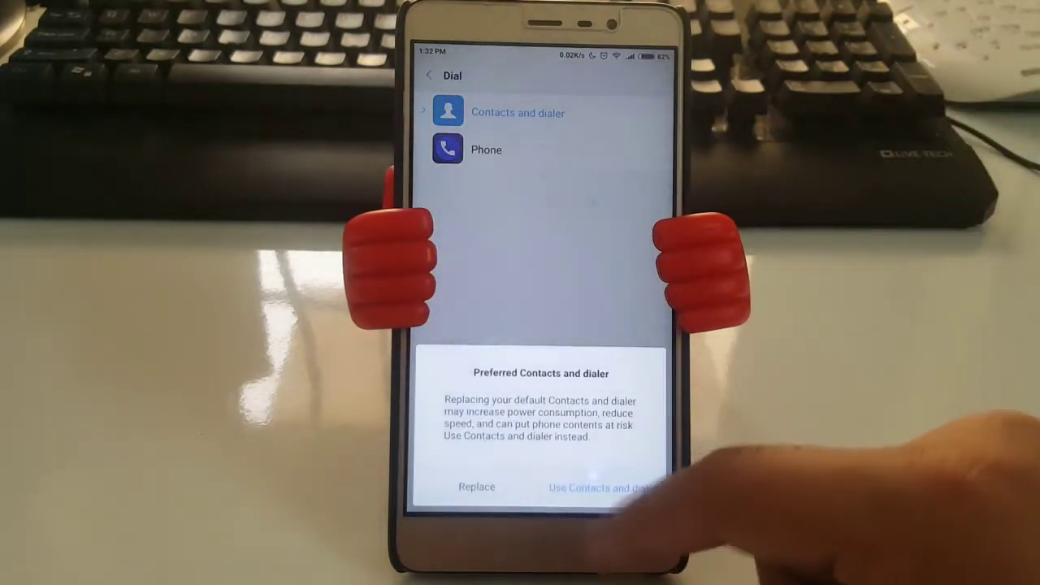
click(569, 486)
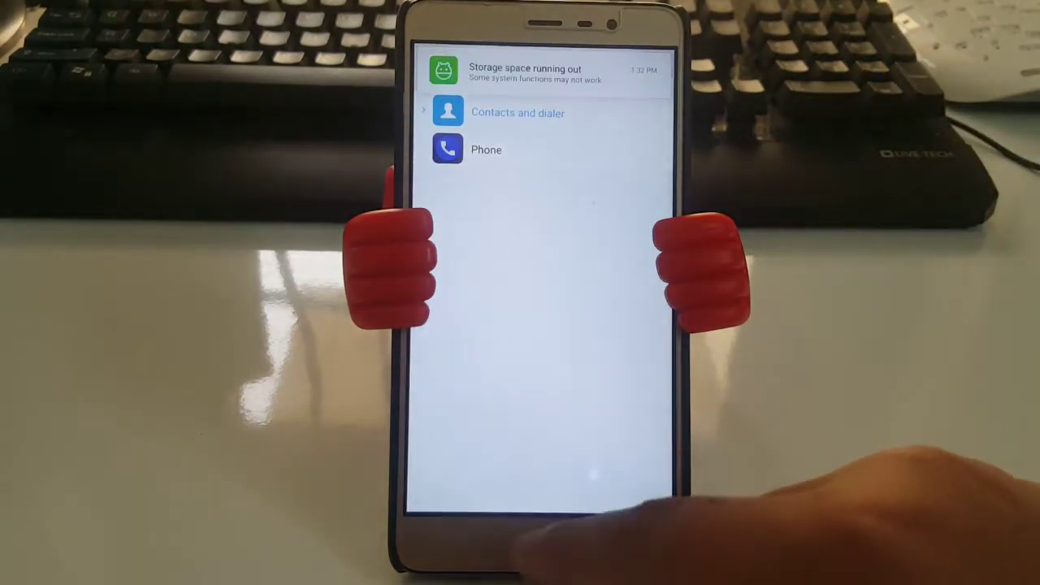
click(541, 542)
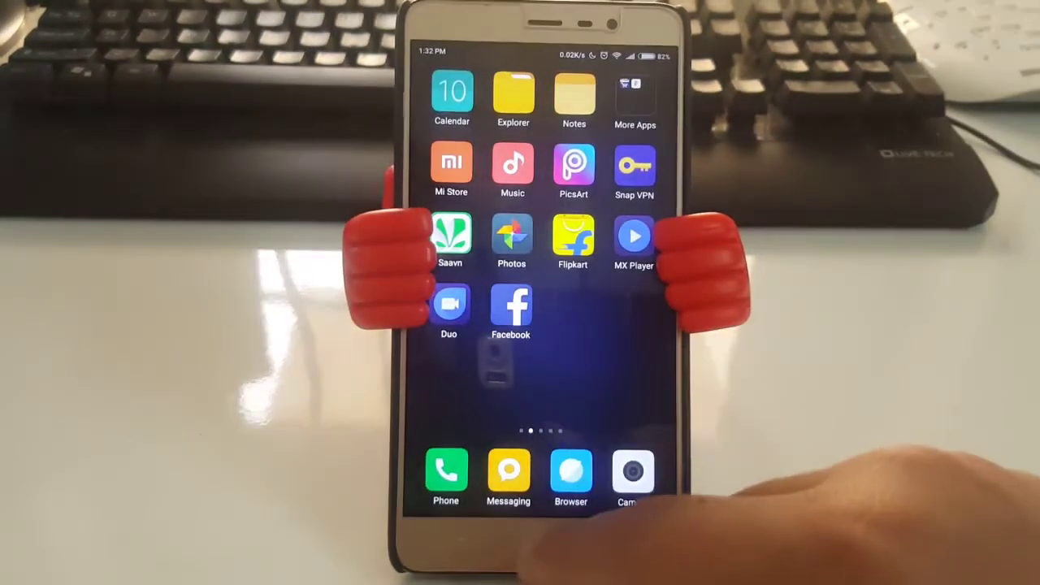
- Open the new Phone app and allow Contacts access for speed dial
mouse_move(520, 455)
mouse_down()
mouse_move(626, 455)
mouse_move(569, 439)
mouse_up()
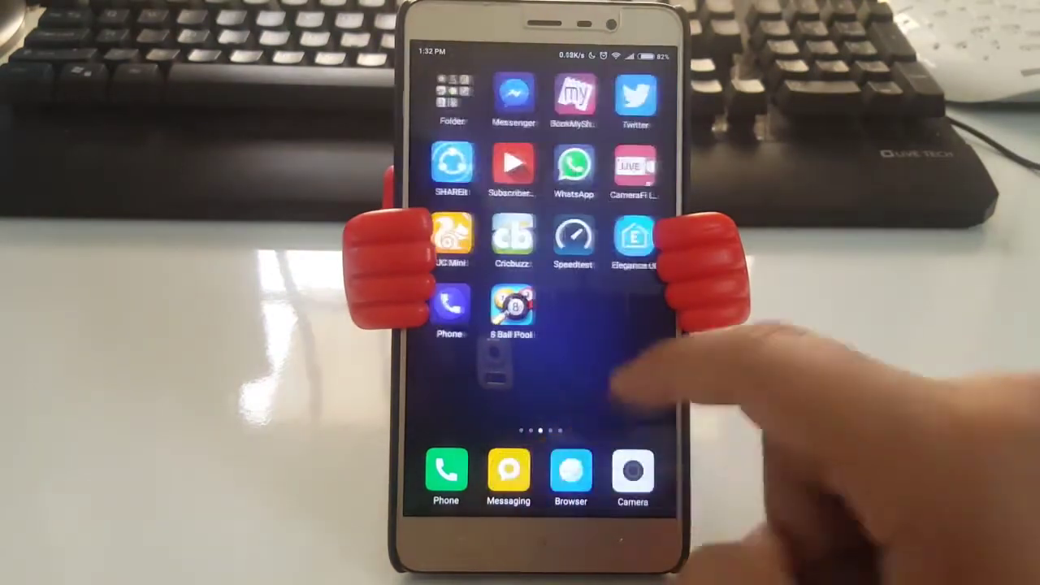
drag(650, 382, 497, 415)
click(447, 305)
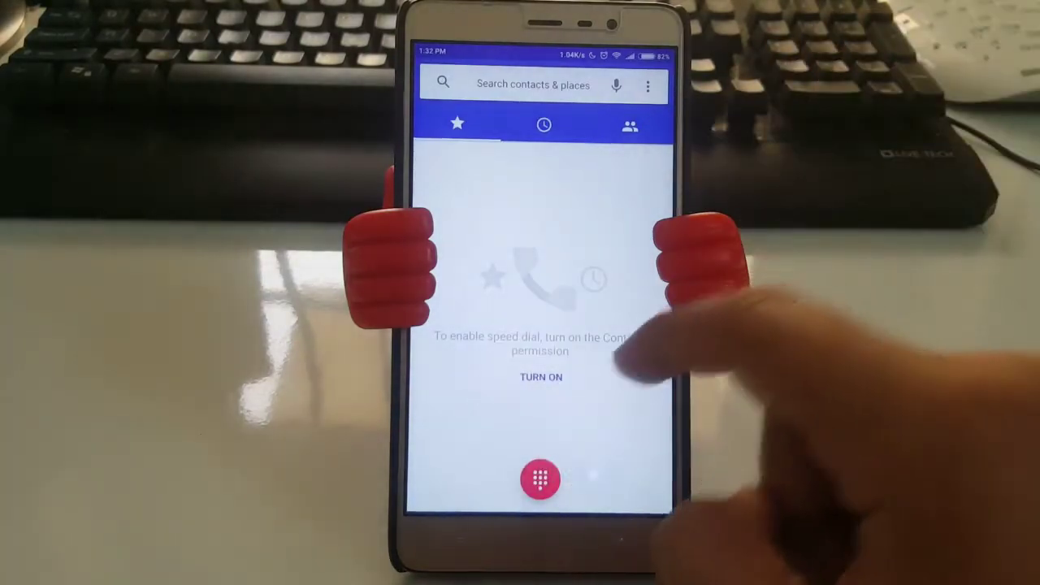
click(541, 377)
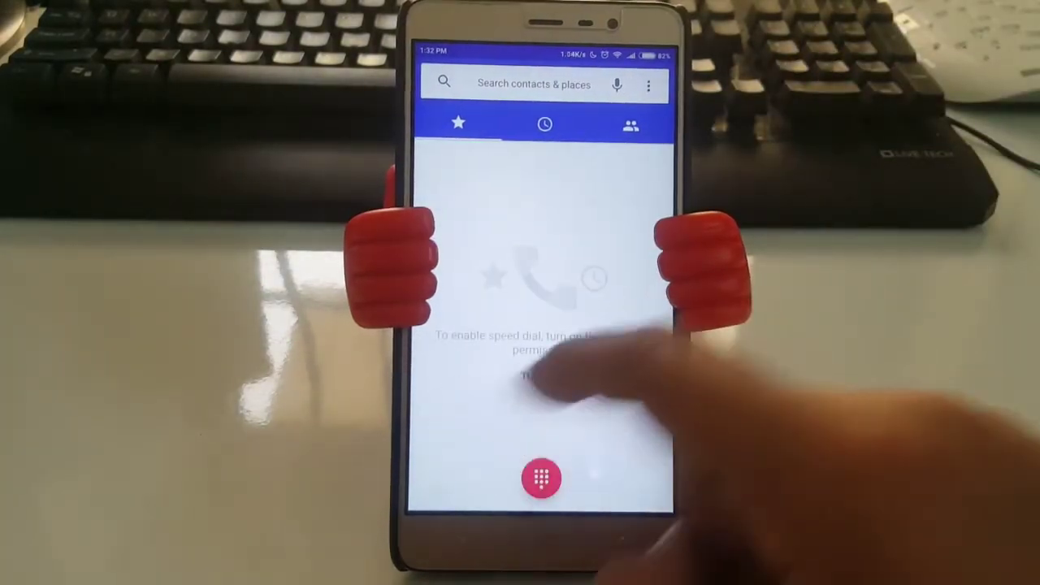
click(539, 374)
click(564, 309)
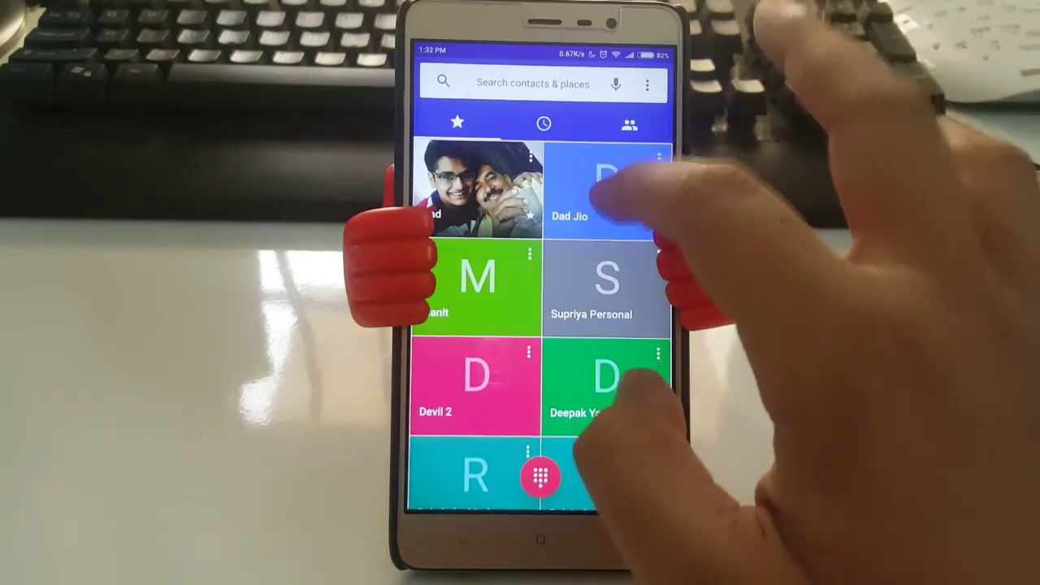
- Try calling a favourite contact, then go home and pull down the shade
click(605, 195)
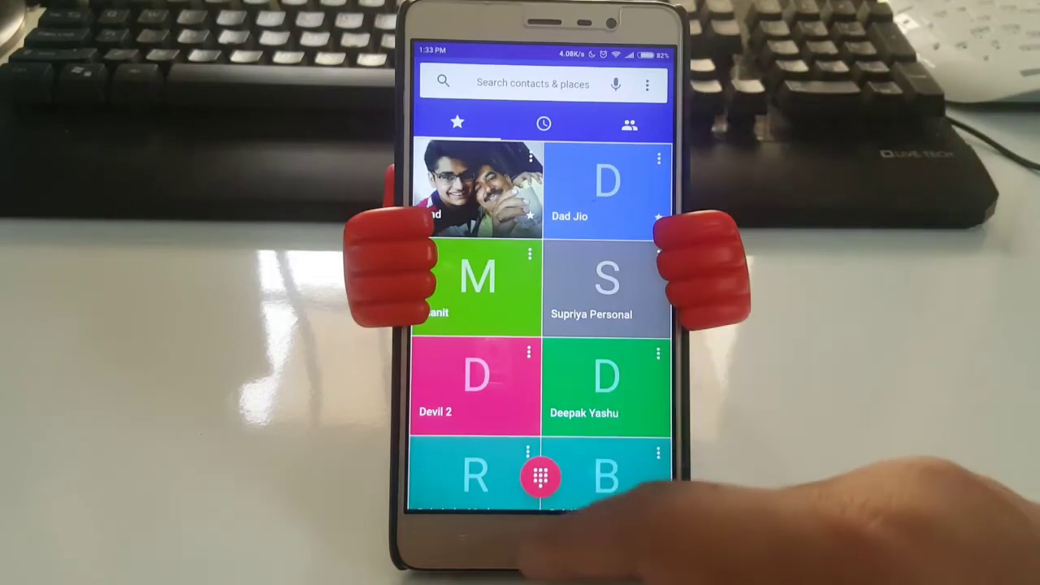
click(541, 541)
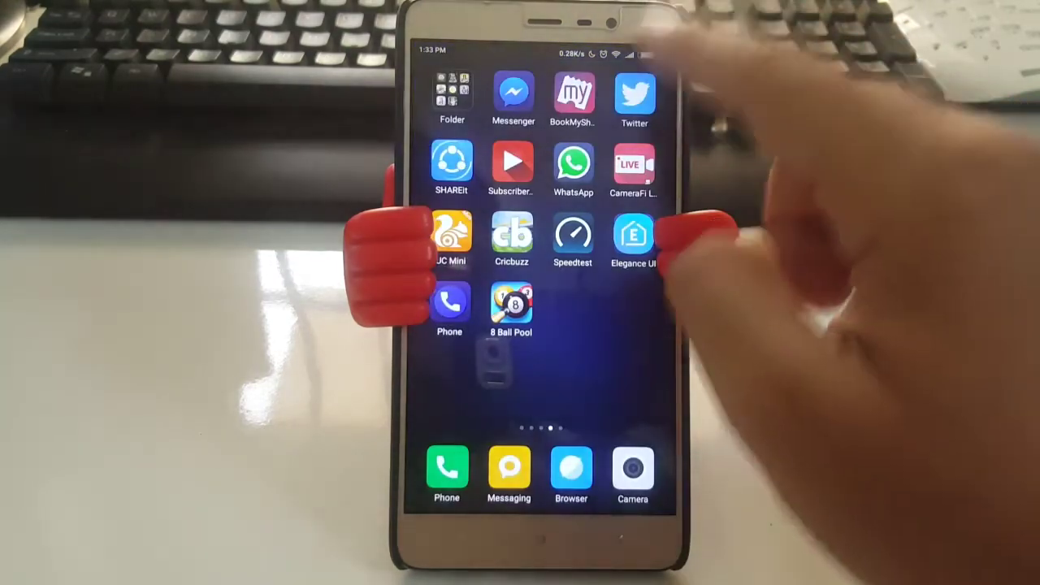
drag(618, 49, 634, 260)
- Enable every permission under Settings > Installed apps > Phone > App permissions, then go home
click(647, 100)
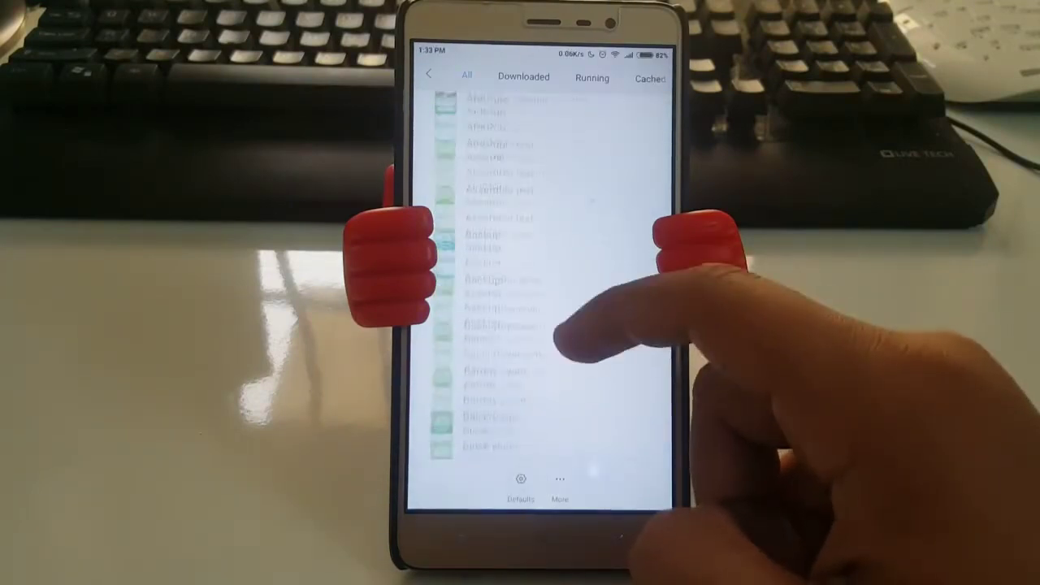
scroll(569, 366, down, 5)
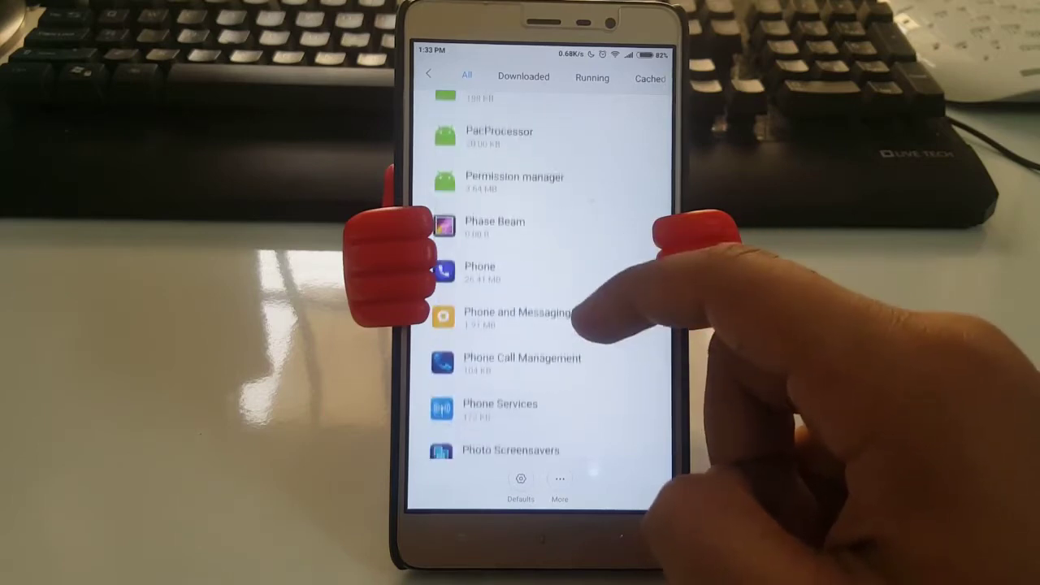
click(520, 266)
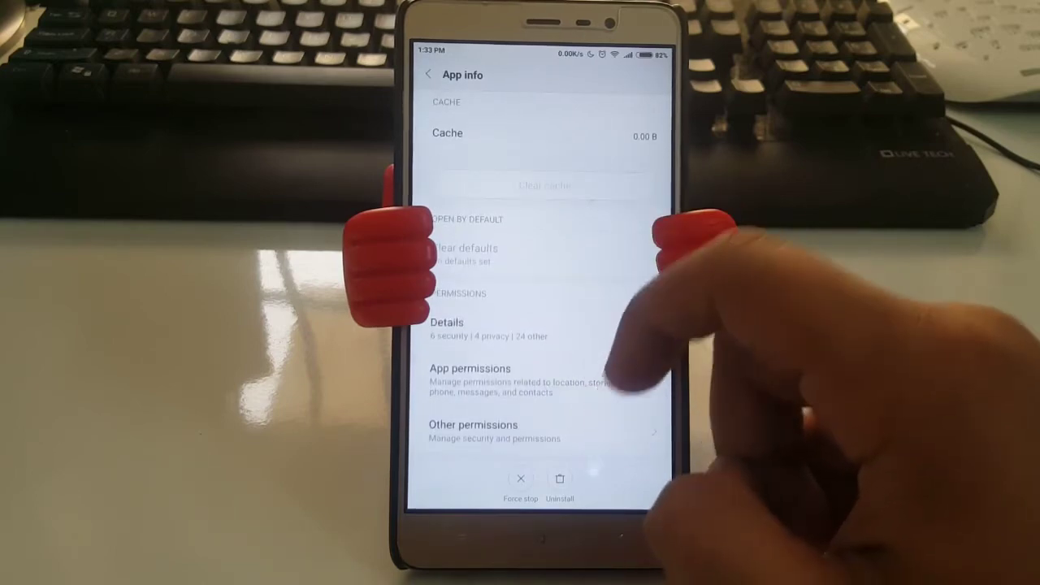
click(606, 378)
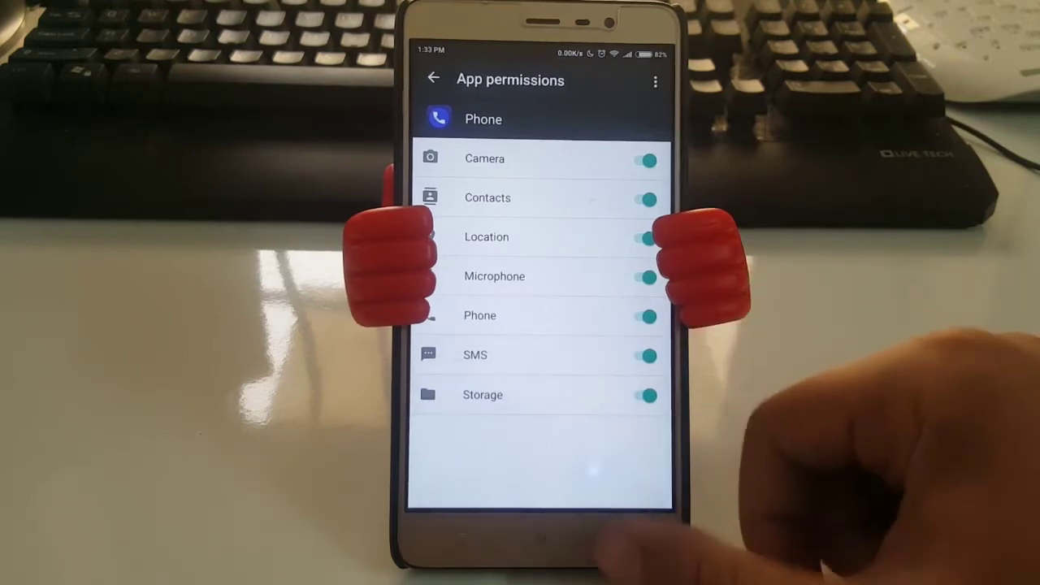
click(540, 543)
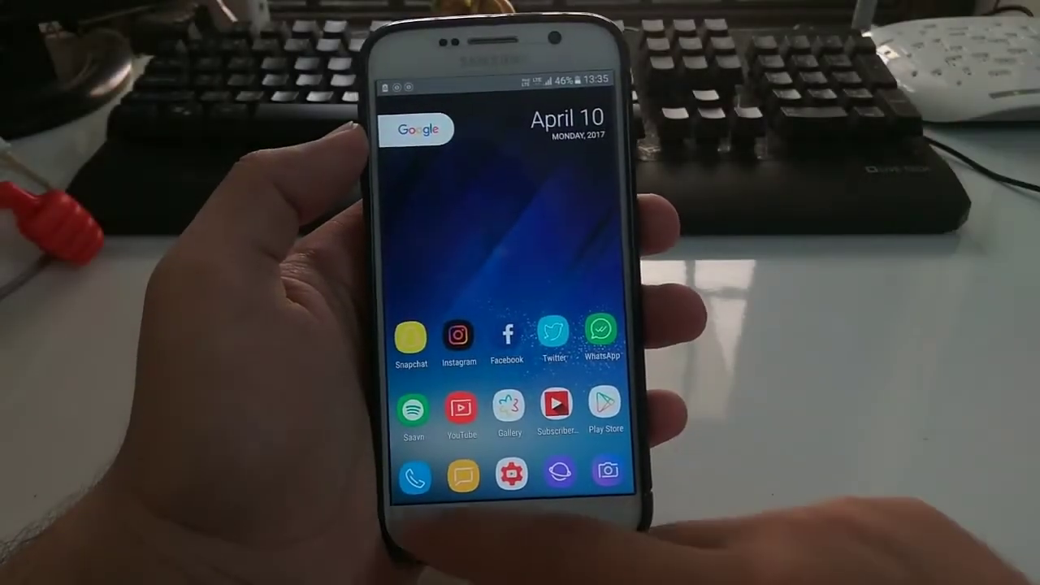
- Open Phone and call the top entry in the call log
click(439, 529)
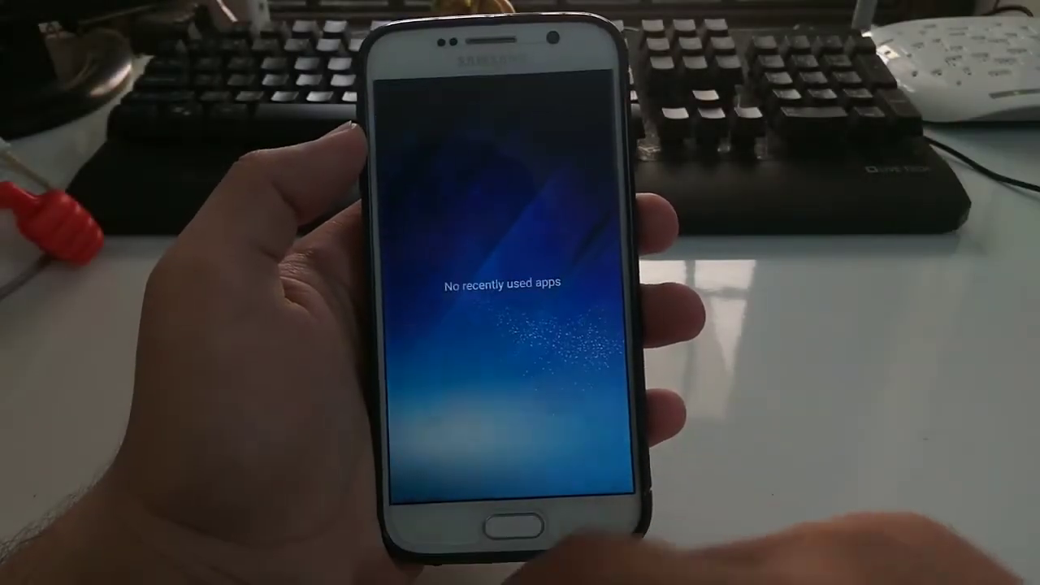
click(586, 530)
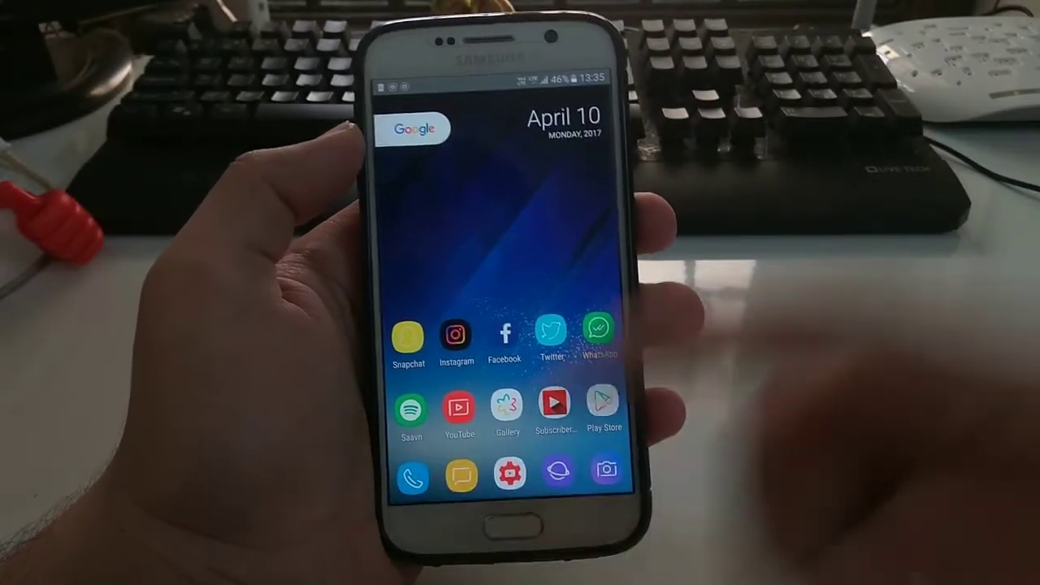
click(412, 478)
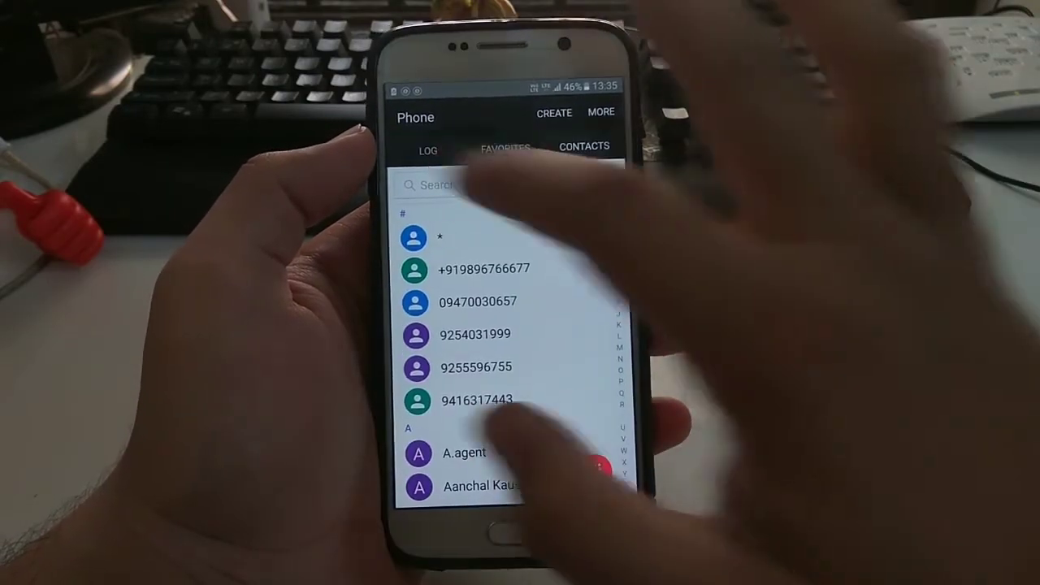
click(424, 149)
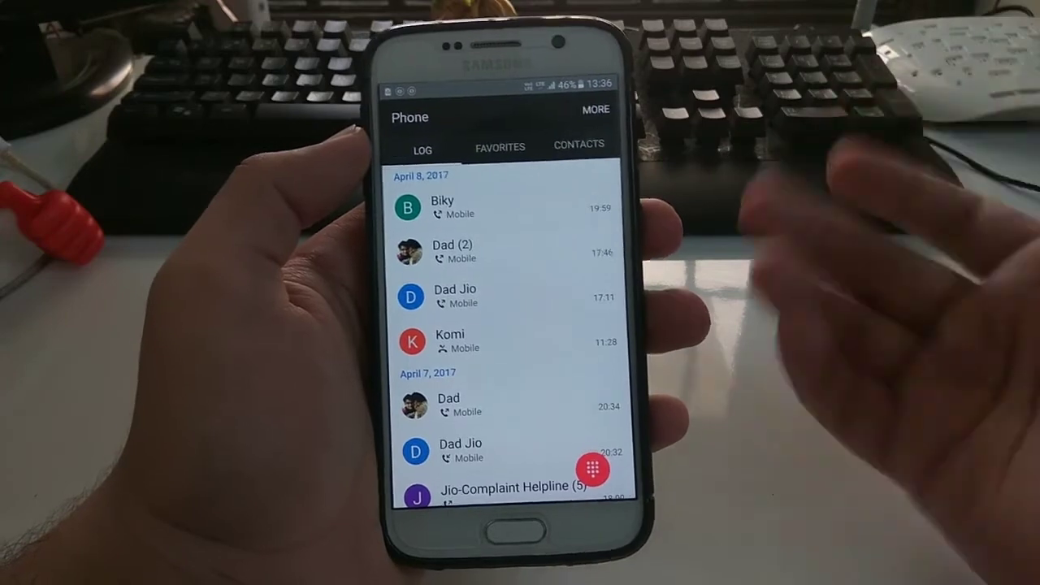
drag(431, 209, 585, 210)
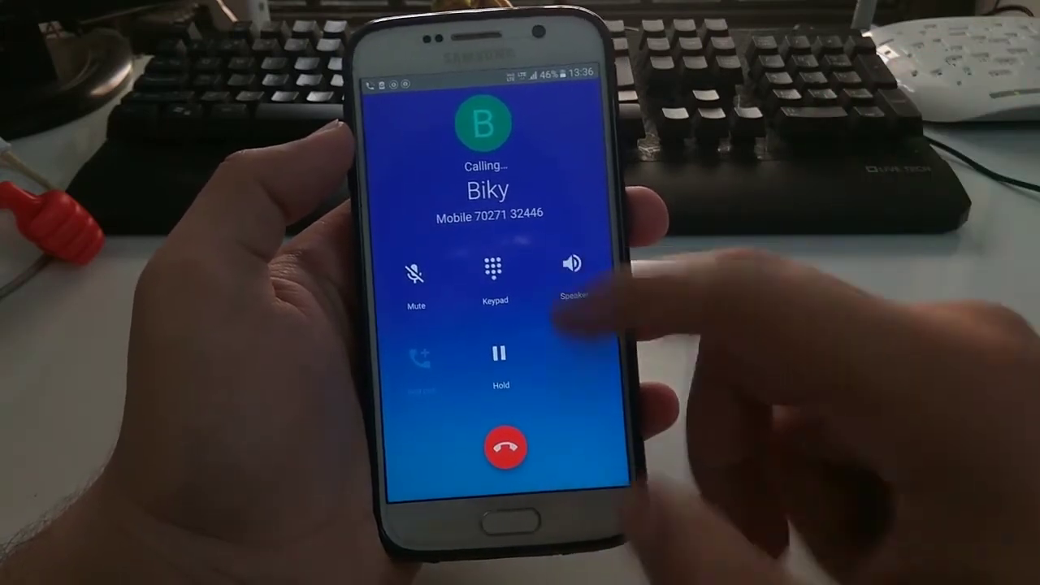
- Toggle the speakerphone on and off, then return to the home screen
click(573, 267)
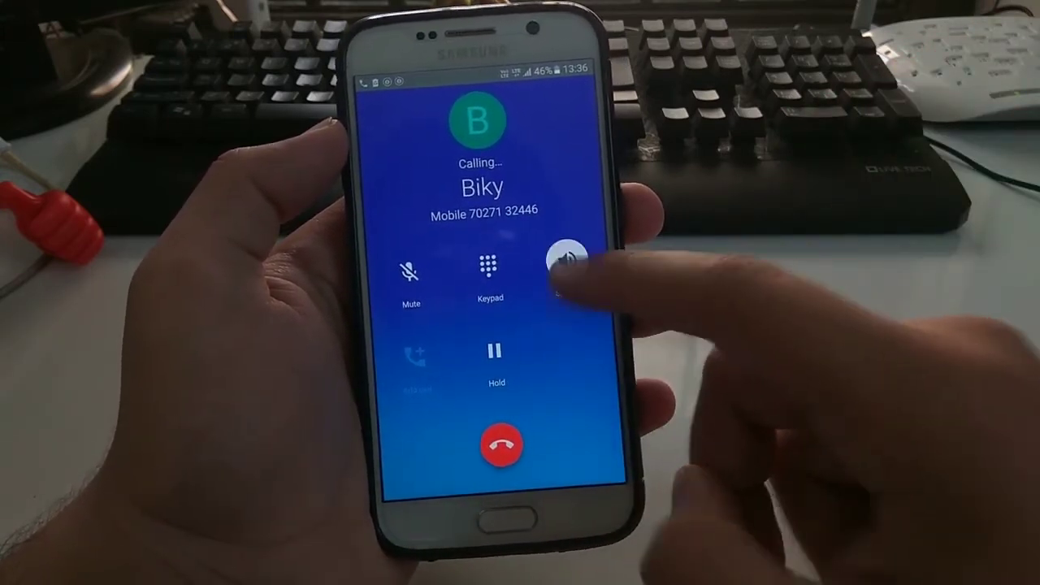
click(567, 262)
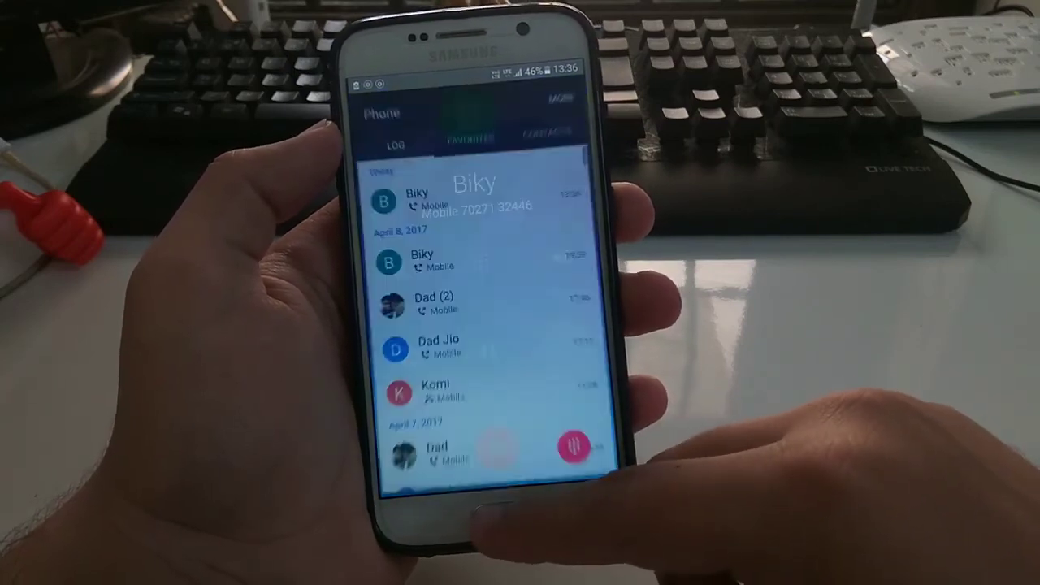
click(491, 514)
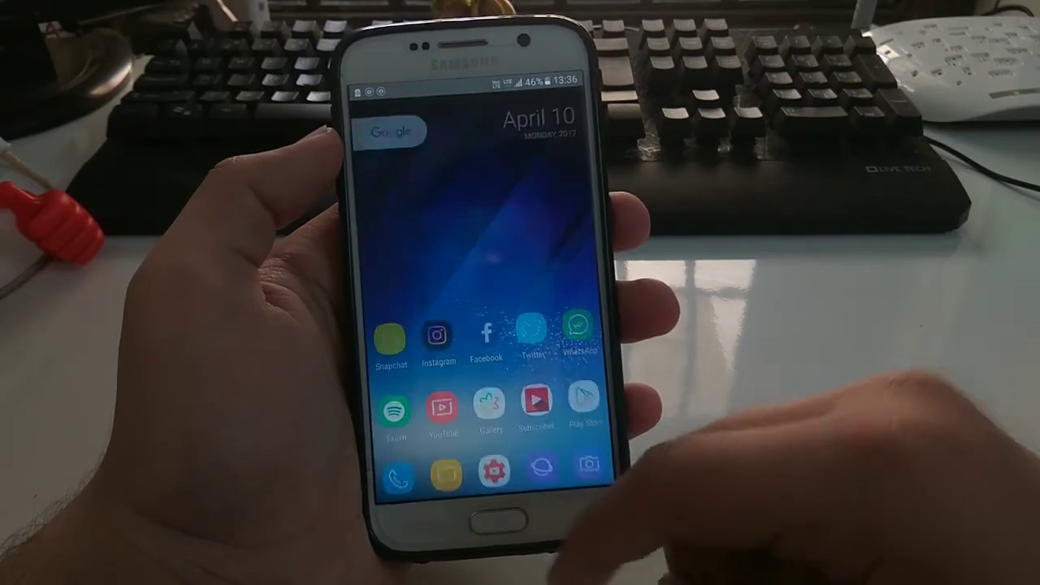